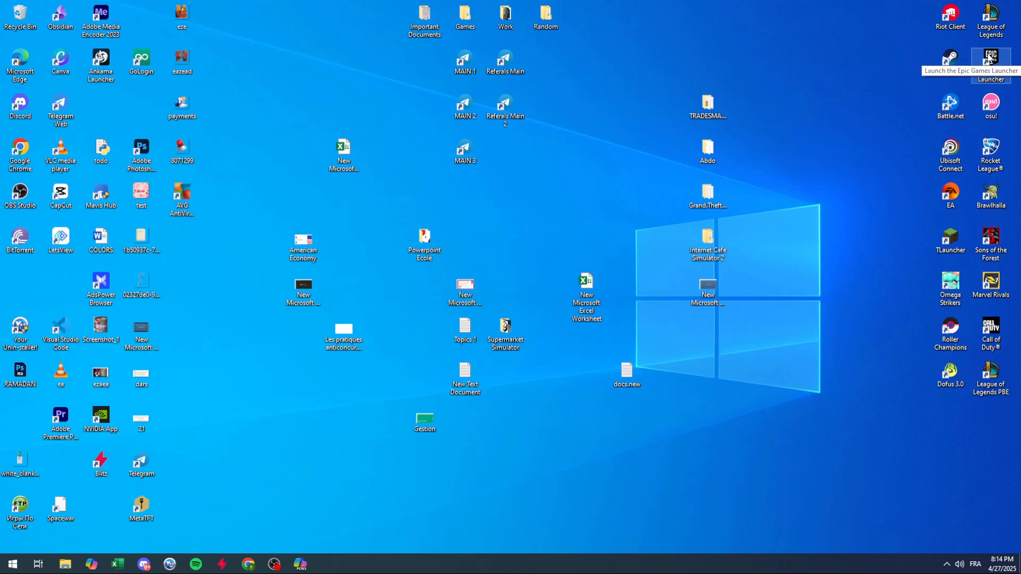
Create a new Microsoft Word Document on the desktop with its default name and open it in Word
right_click(522, 210)
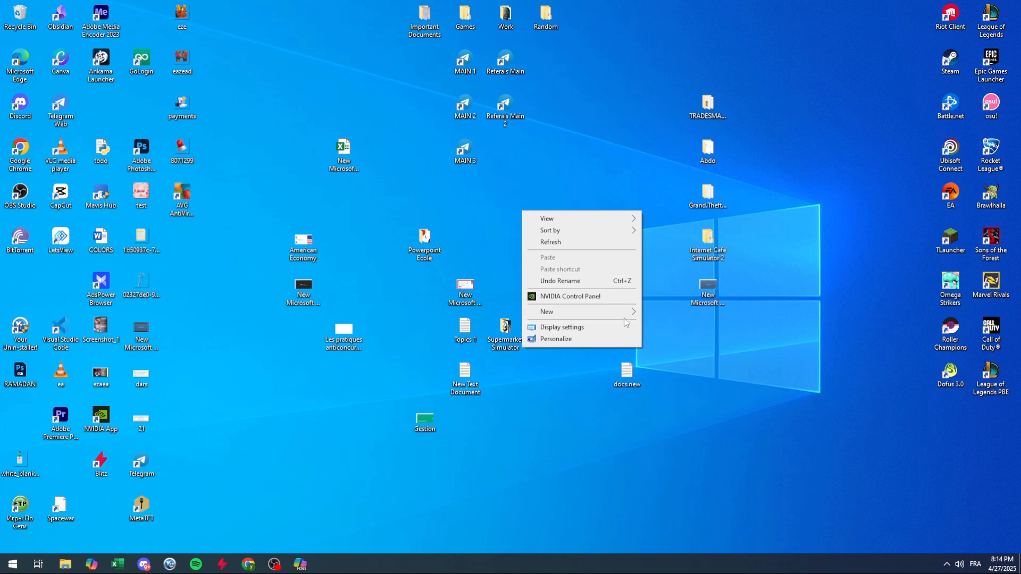
mouse_move(623, 312)
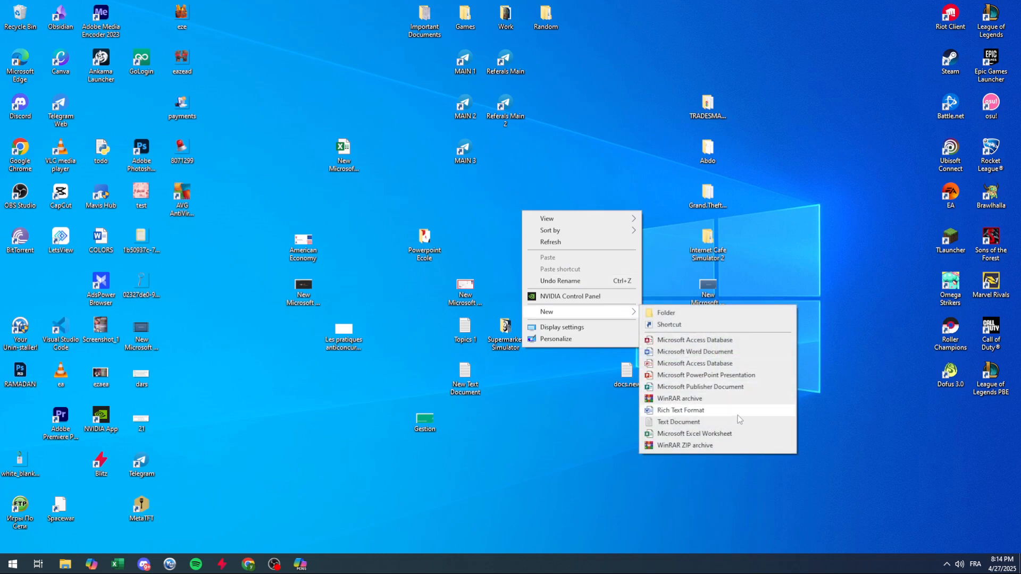
click(691, 353)
key(Return)
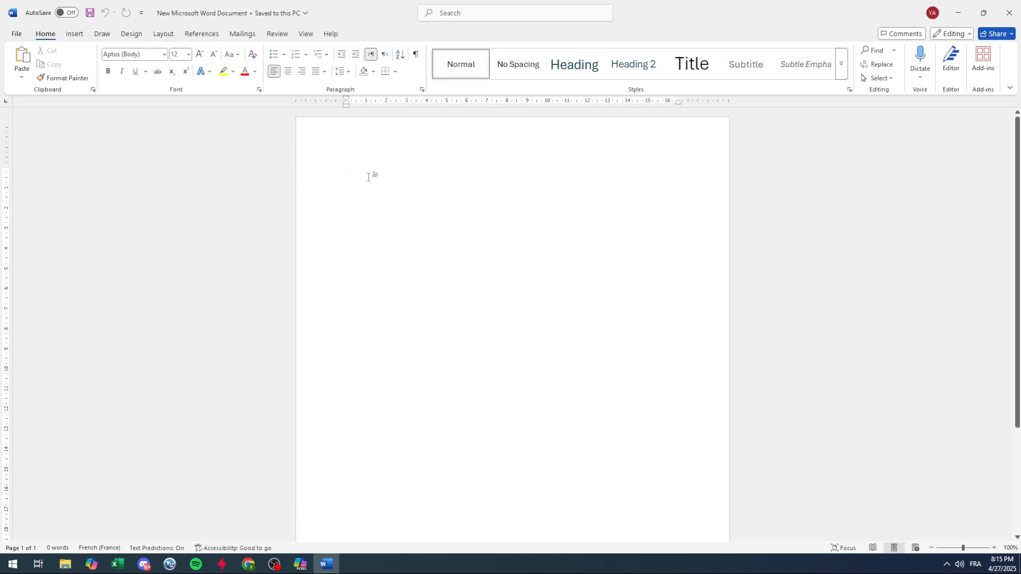
click(76, 35)
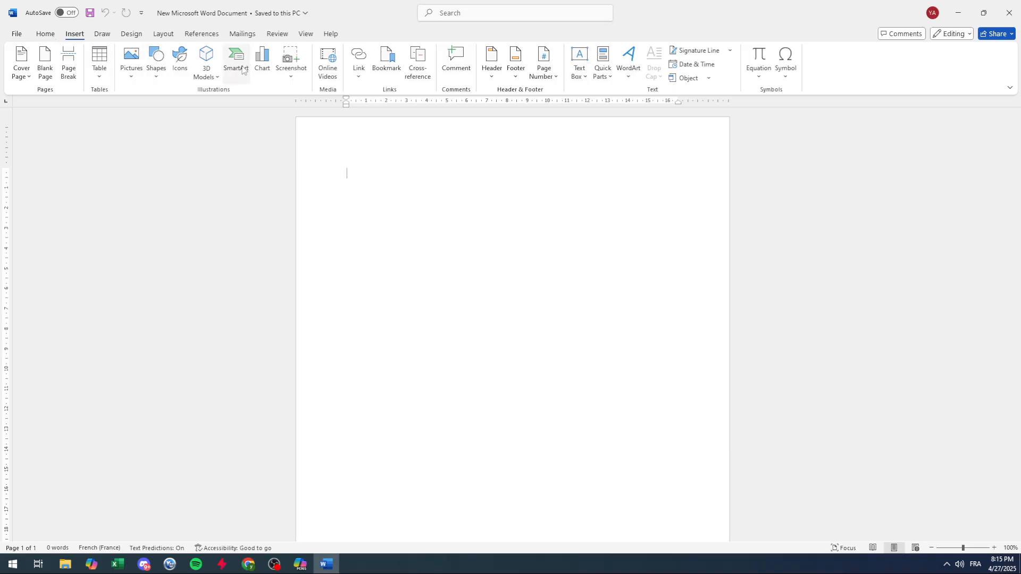
click(46, 34)
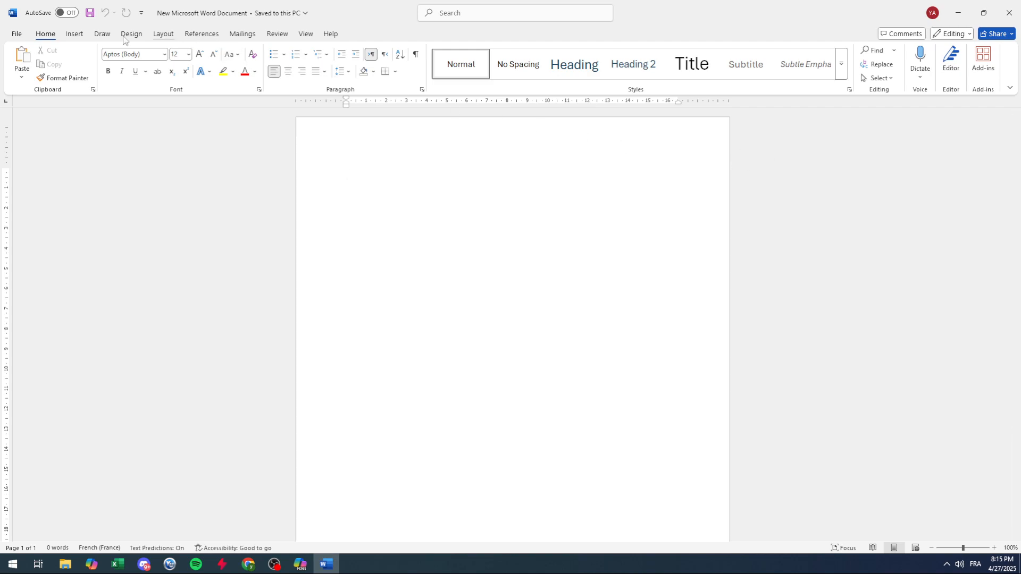
click(106, 35)
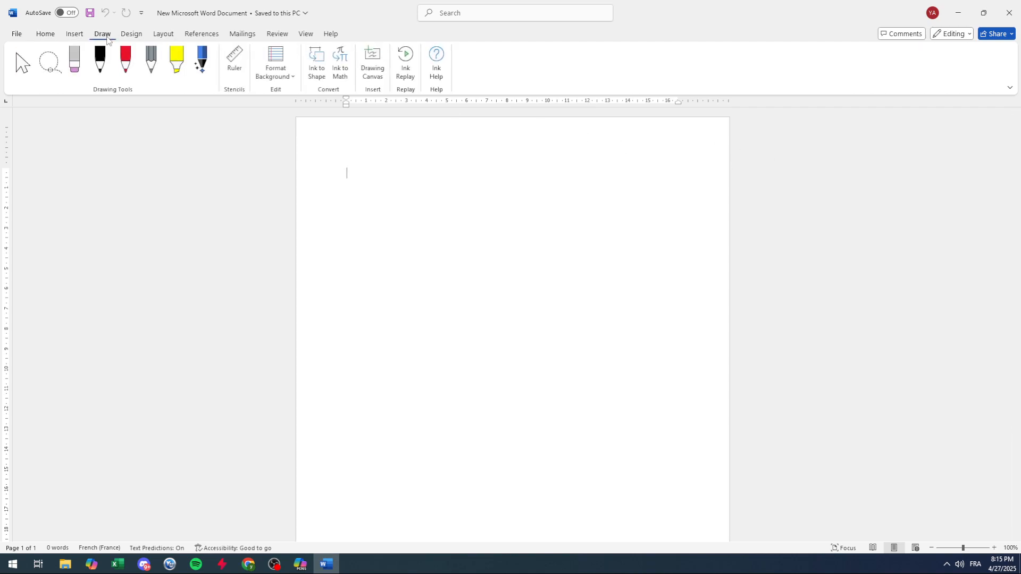
click(128, 34)
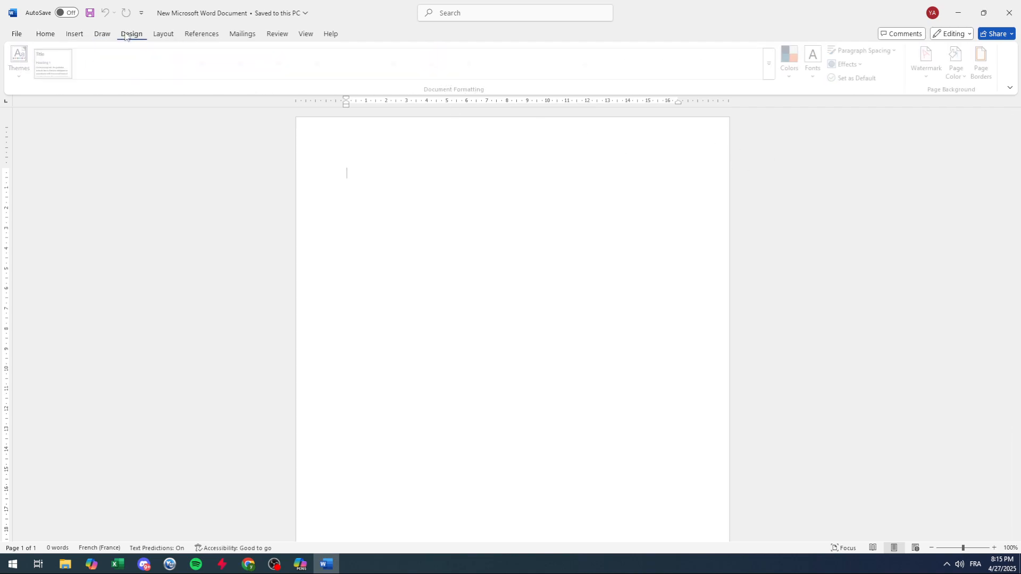
click(74, 35)
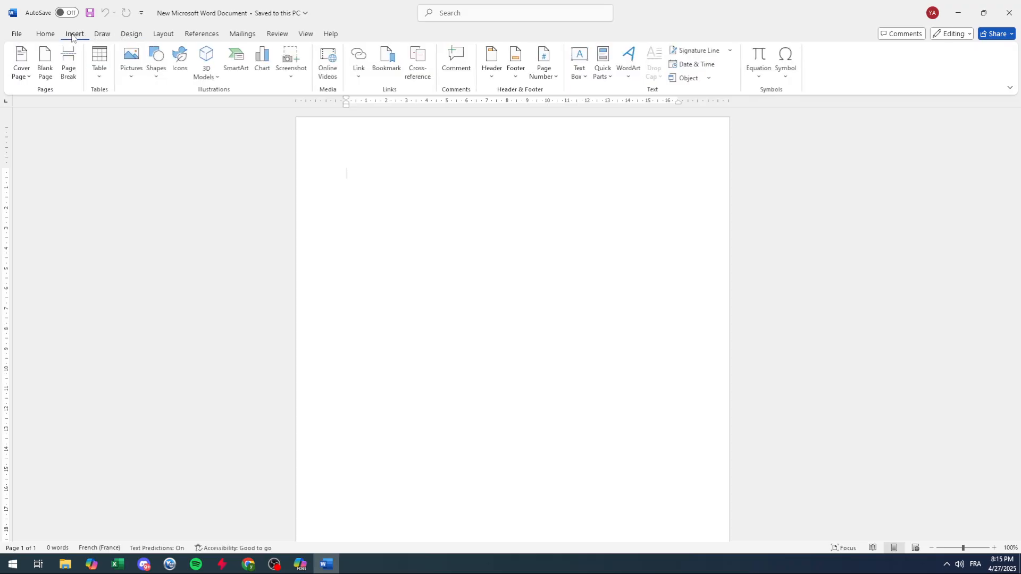
click(230, 82)
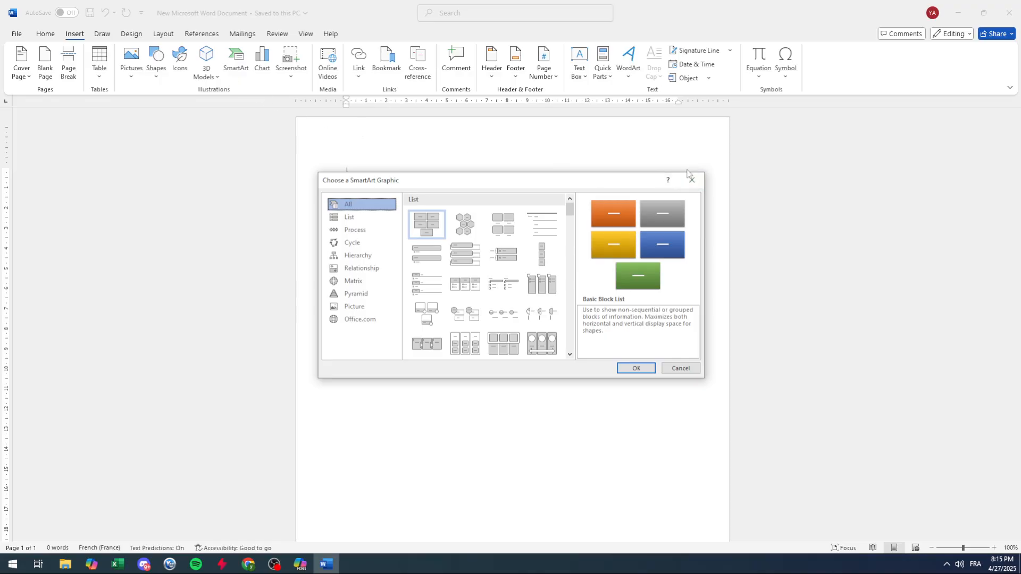
click(692, 180)
Draw a filled square with the Rectangle shape at the upper-left corner of the page's text area
click(157, 80)
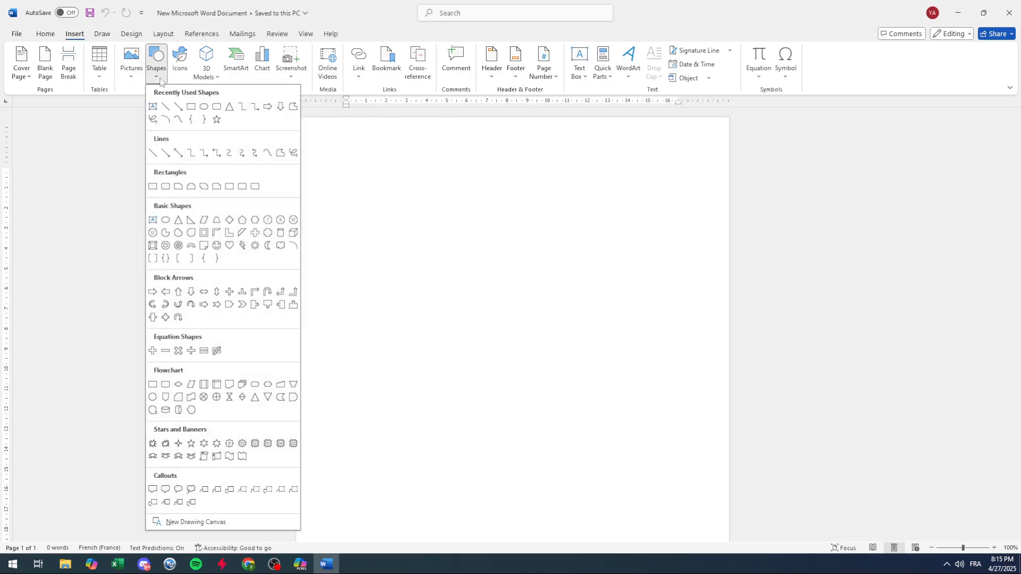
click(191, 106)
drag(346, 161, 384, 231)
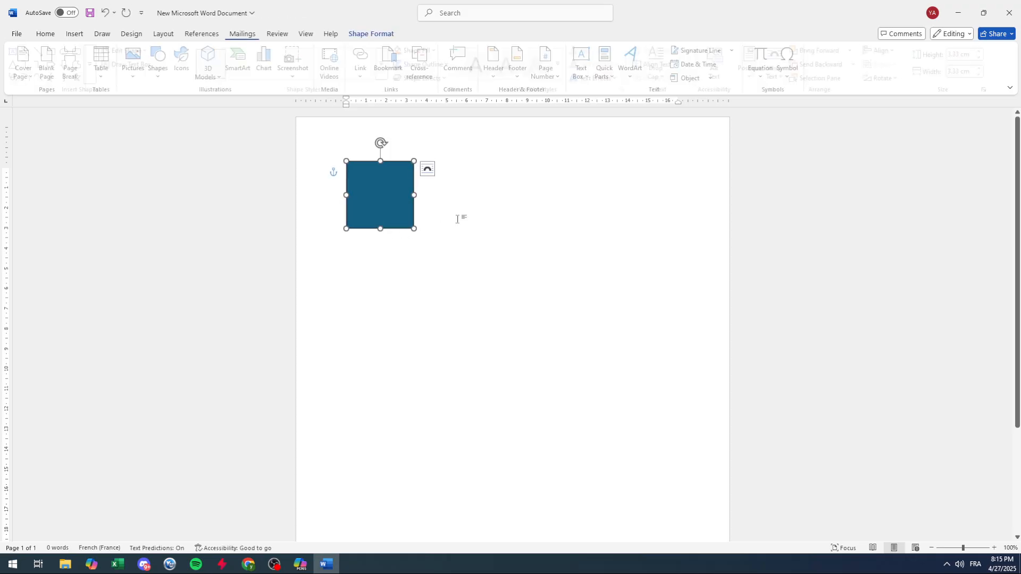
click(369, 183)
click(292, 186)
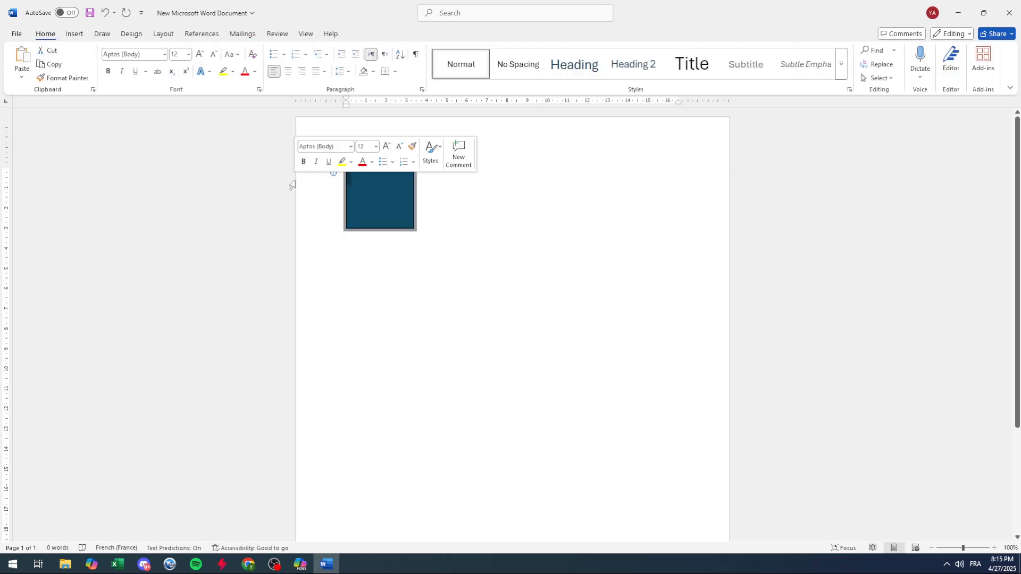
click(354, 182)
Enter the labels "Name", "Date of birth" and "Phone number" on three separate lines beside the square
double_click(435, 173)
text(Name)
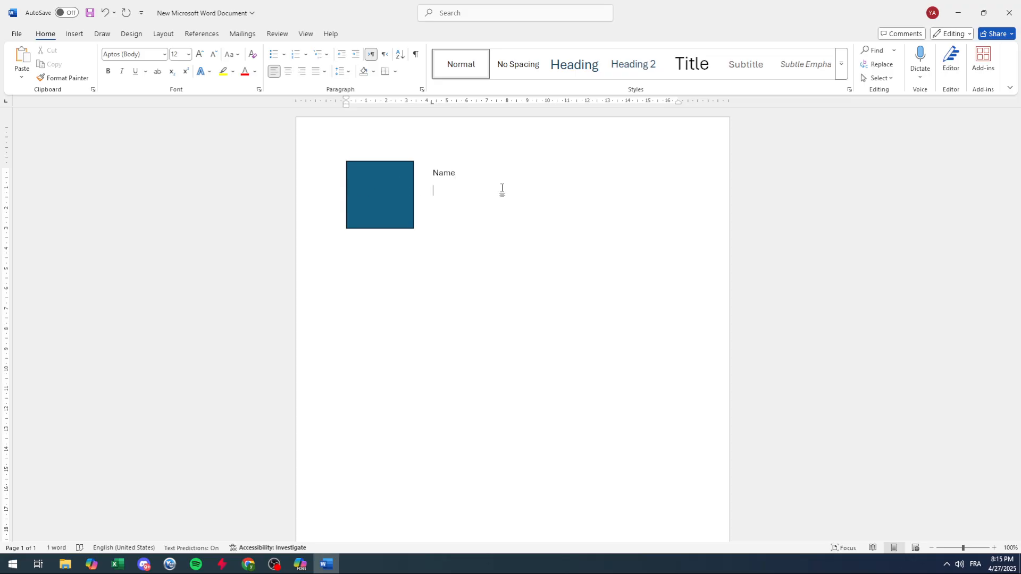
text(mi)
key(BackSpace)
key(BackSpace)
key(BackSpace)
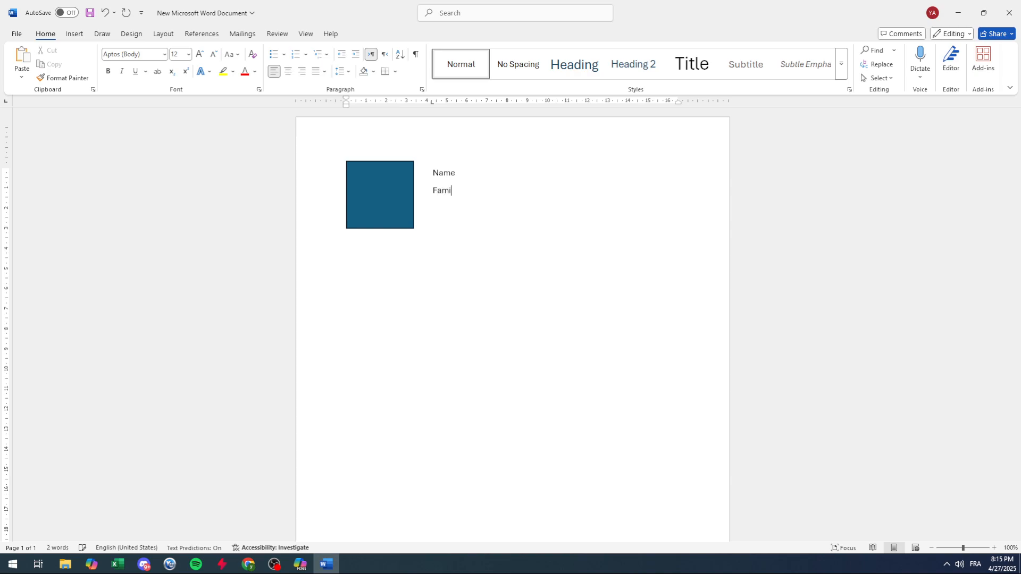
text(ate of birth P)
text(hone number)
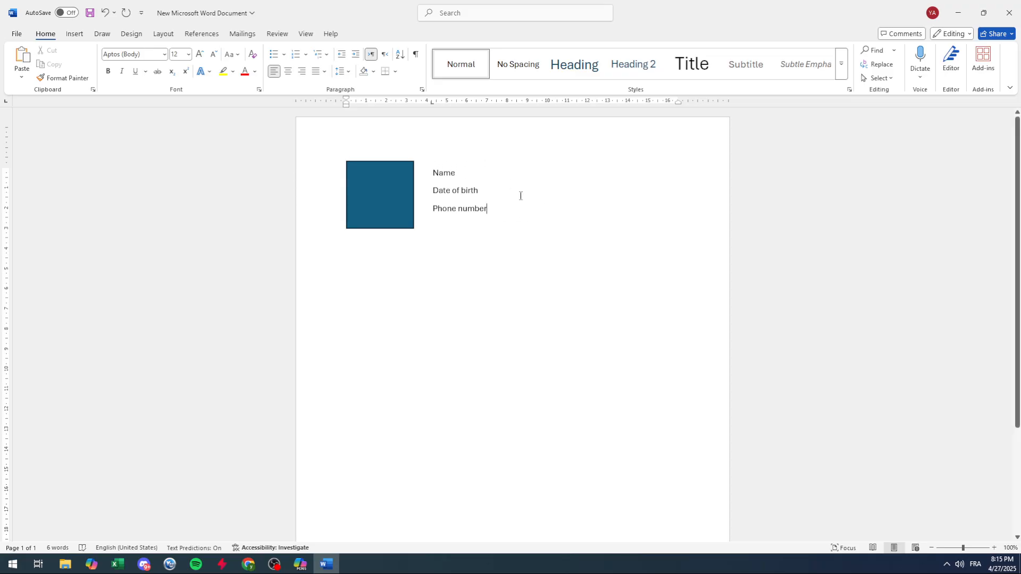
Add a colon after the Name label, set apart from the word
click(493, 175)
triple_click(484, 175)
click(485, 176)
key(ctrl+z)
double_click(484, 175)
text(:)
Add tabbed colons after the Date of birth and Phone number labels, lined up with the Name colon
triple_click(485, 189)
click(486, 190)
key(Tab)
text(:)
click(492, 208)
text(:)
key(Tab)
click(483, 191)
key(Tab)
key(BackSpace)
drag(484, 193, 480, 193)
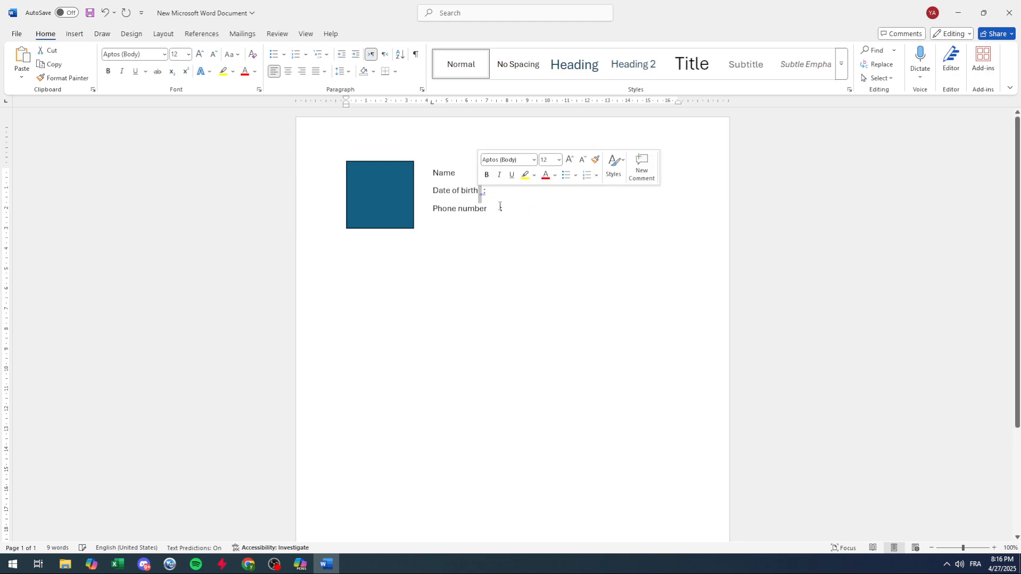
key(Tab)
Enter the sample text "DADADA" after the Name colon
click(550, 168)
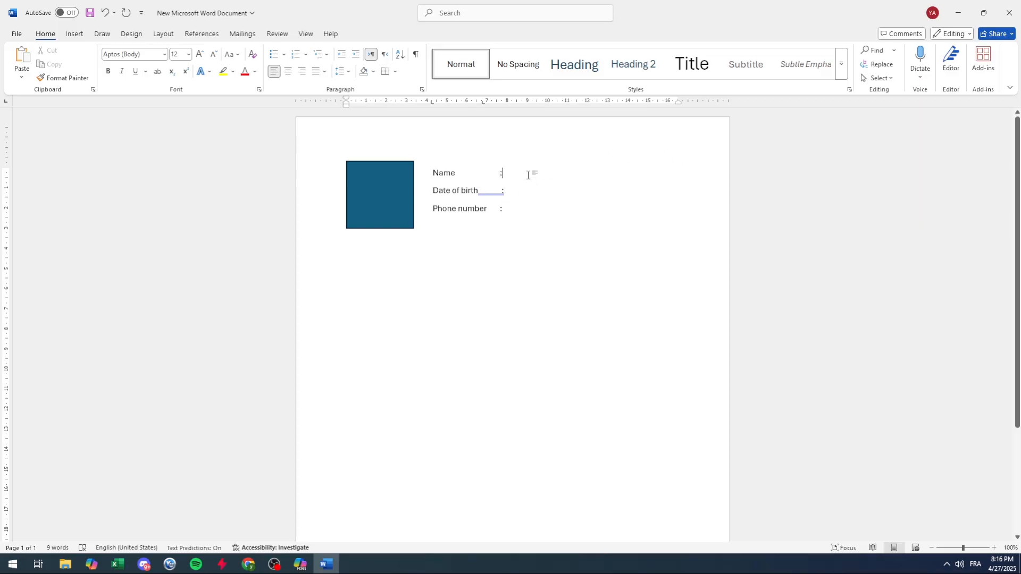
text(DADADA)
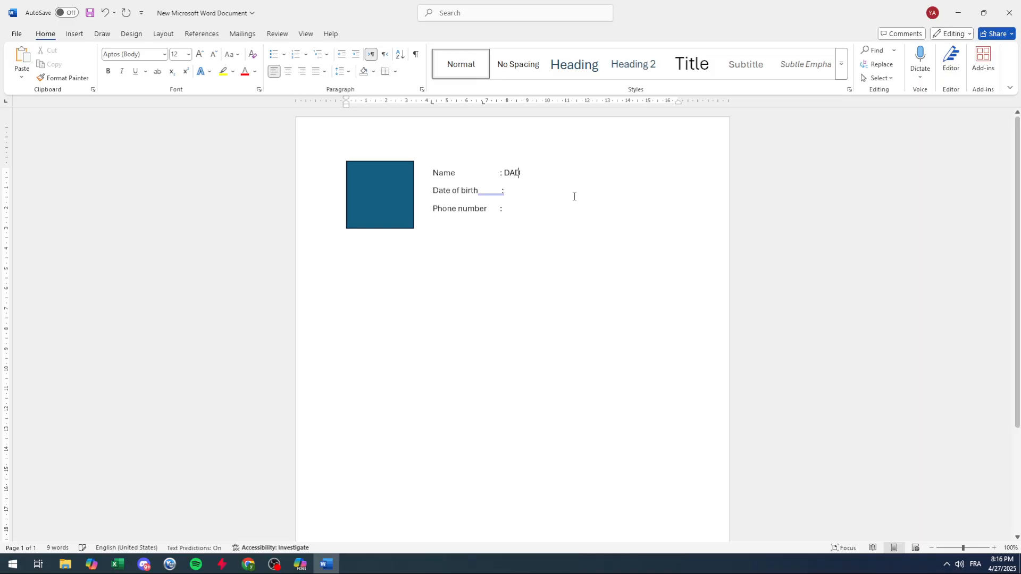
key(Down)
key(Down)
click(450, 287)
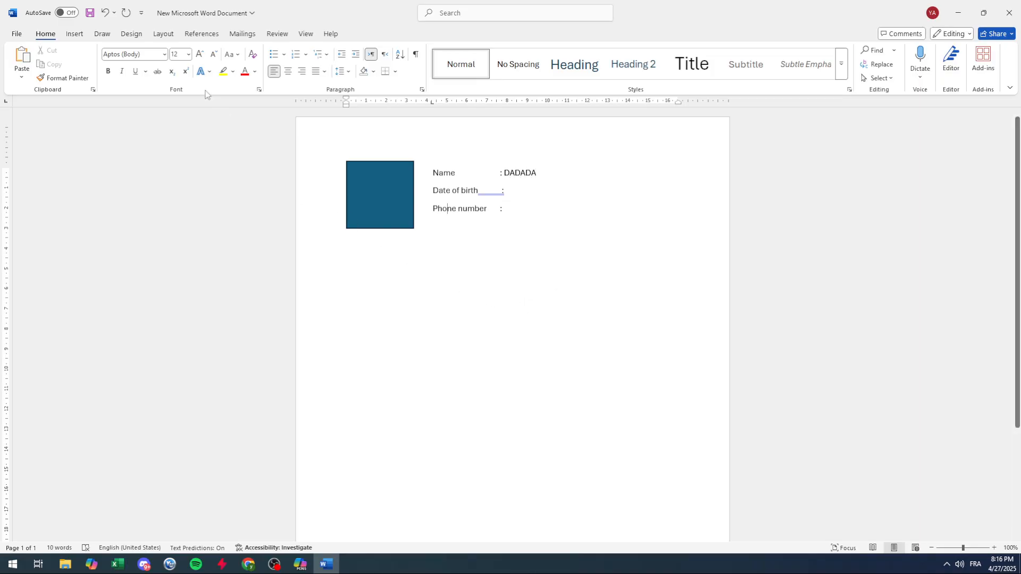
Draw a horizontal divider line across the page below the square and contact labels, and shift it slightly toward the left margin
click(75, 34)
click(156, 62)
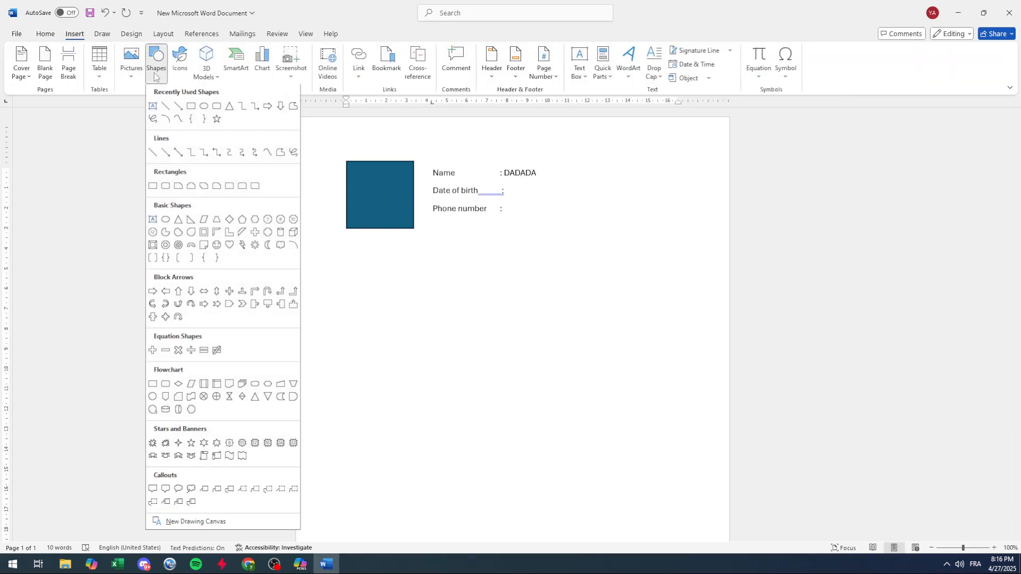
click(179, 106)
drag(336, 256, 705, 258)
click(757, 259)
drag(605, 259, 597, 261)
Write the heading "Description :" below the divider line, with the placeholder "Text" on the following line
click(605, 301)
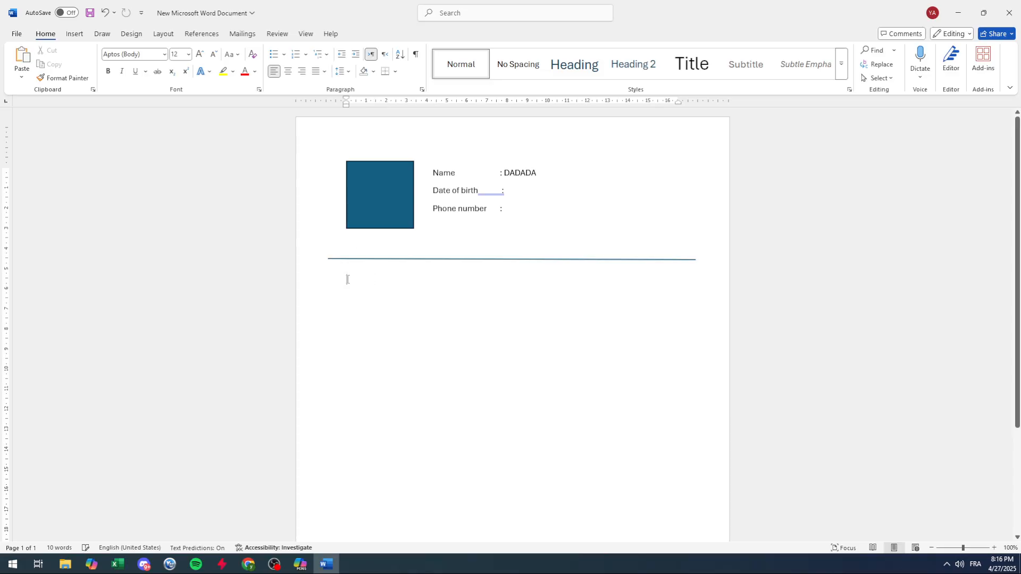
text(Descrip)
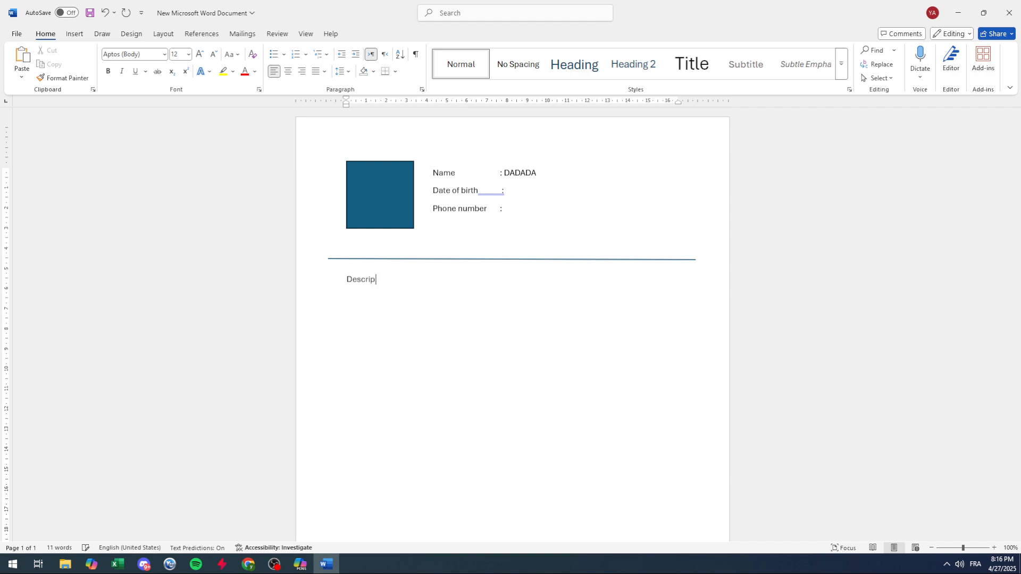
key(Tab)
key(Return)
Make the "Description :" heading bold and increase its font size to 14
drag(379, 297, 327, 280)
click(376, 308)
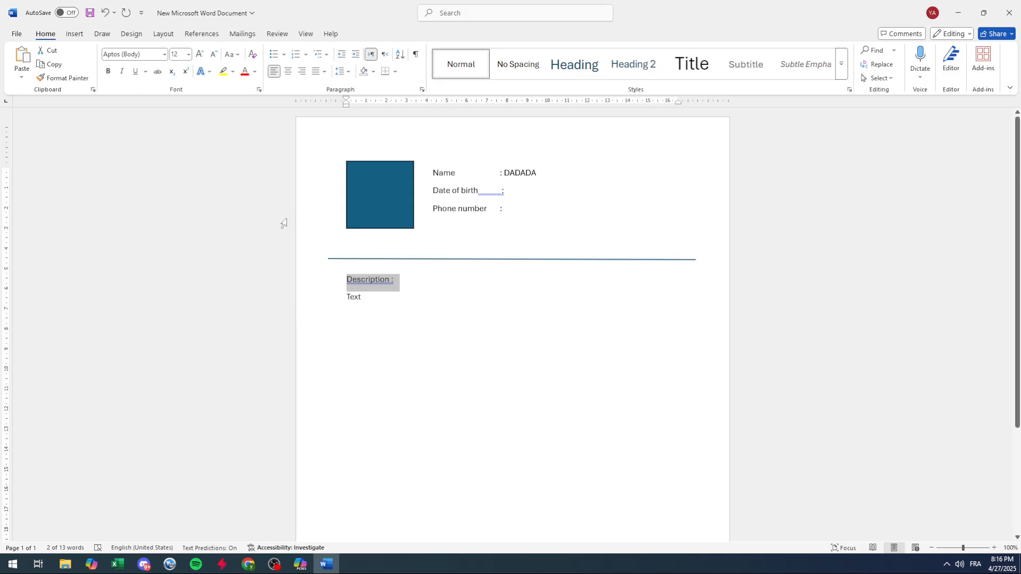
click(108, 71)
click(200, 54)
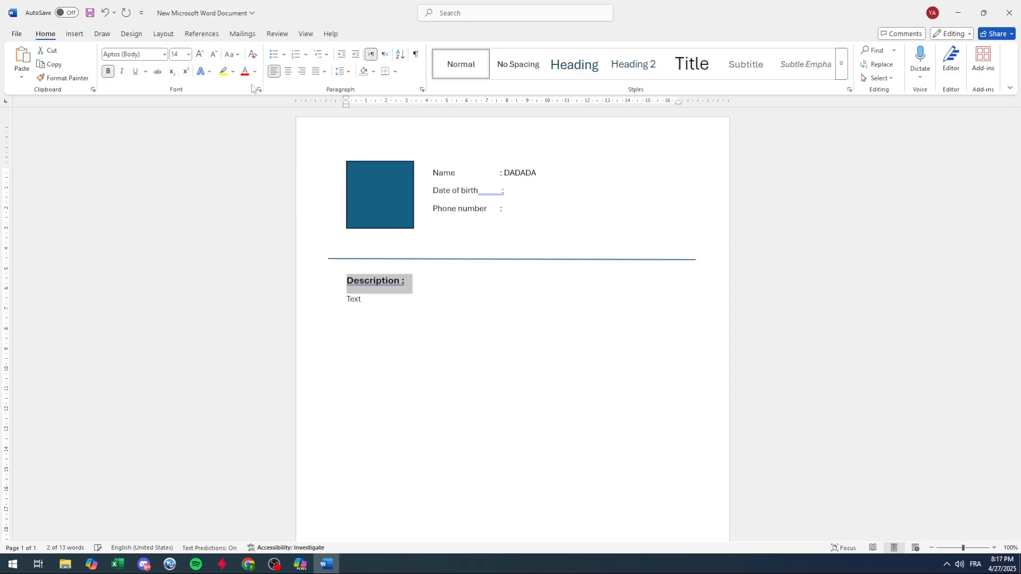
click(398, 305)
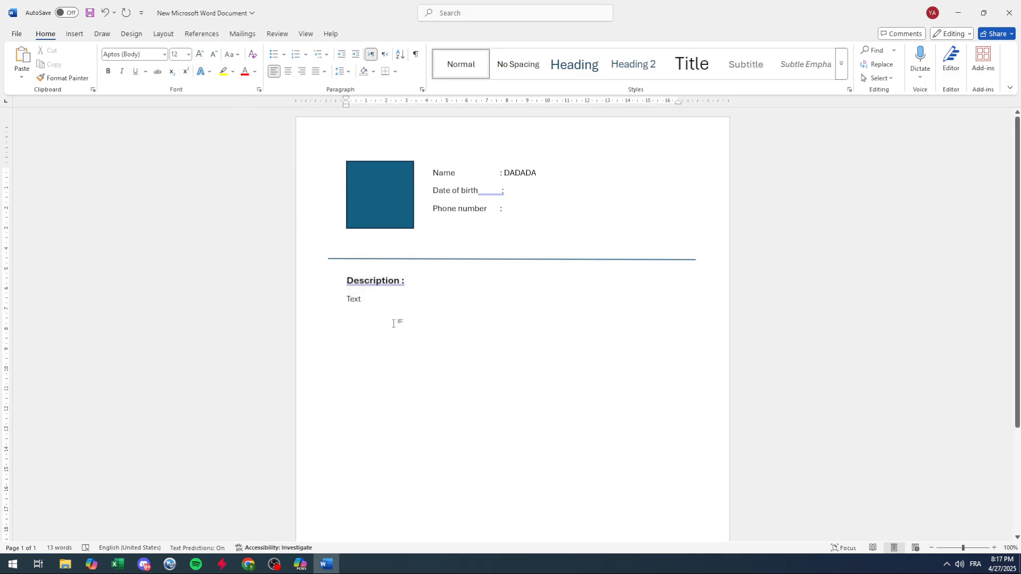
Copy the Description heading with its Text line and paste it four times below, leaving a blank line between the sections
drag(406, 286, 319, 281)
key(ctrl+c)
click(378, 299)
click(366, 325)
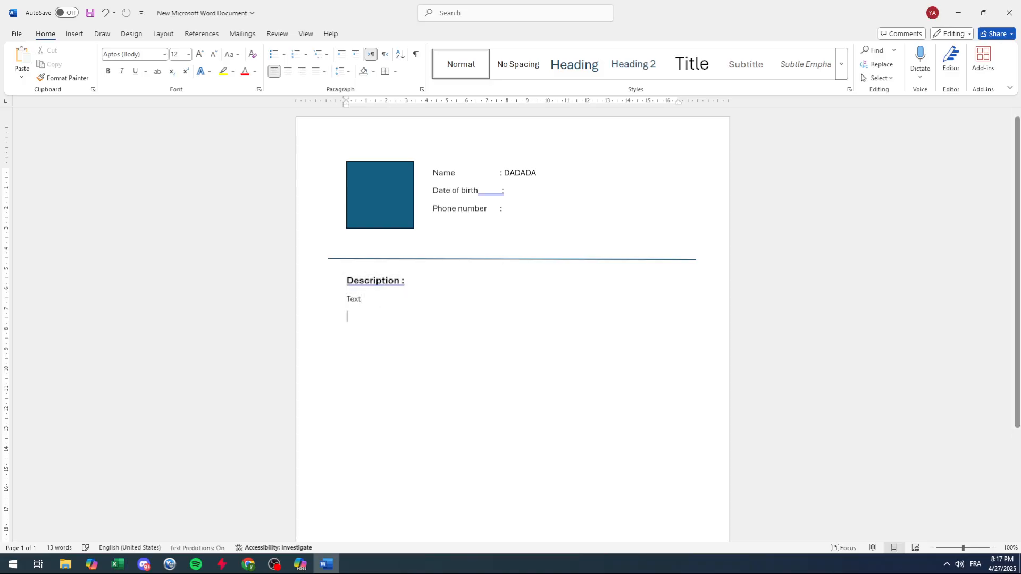
key(ctrl+v)
key(Return)
key(Return)
key(ctrl+v)
key(Return)
key(Return)
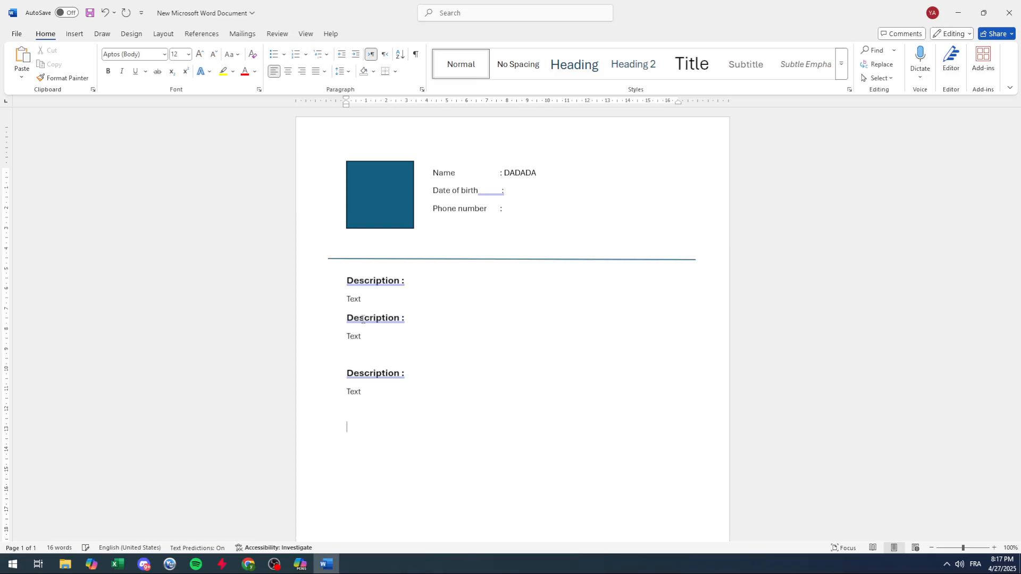
key(ctrl+v)
key(Return)
key(Return)
key(ctrl+v)
click(386, 302)
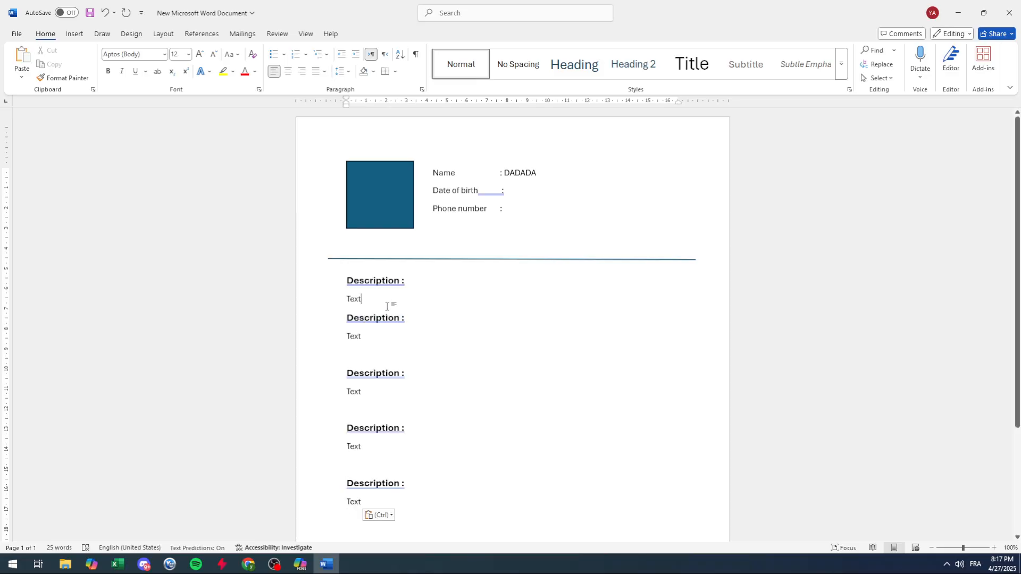
key(Return)
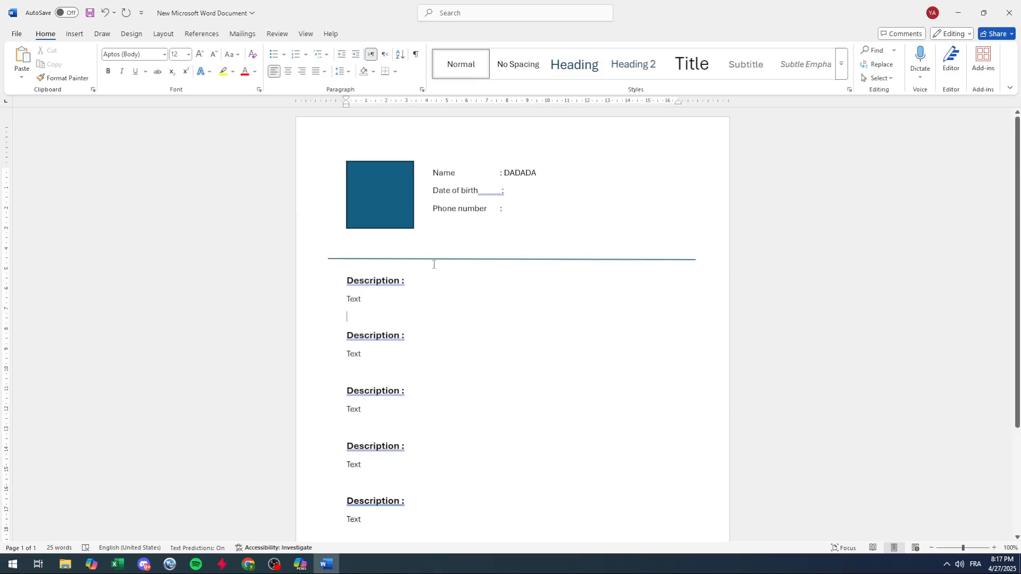
Duplicate the divider line twice, placing one copy below the first Description section and another below the second
click(429, 261)
ctrl+drag(429, 264, 423, 372)
click(486, 381)
click(421, 321)
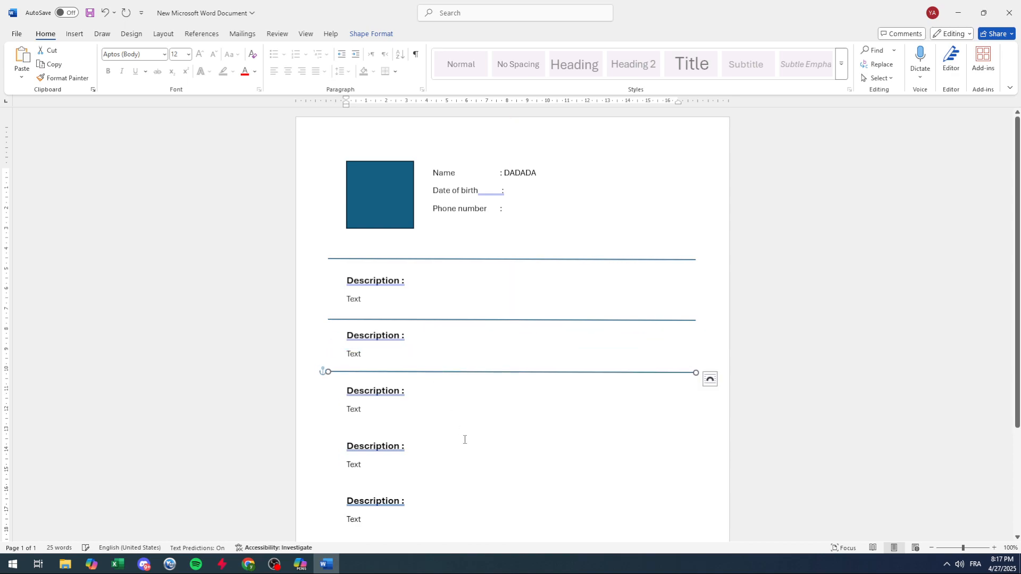
Delete the last two Description sections at the end of the page
click(451, 527)
drag(452, 526, 317, 449)
key(Delete)
key(BackSpace)
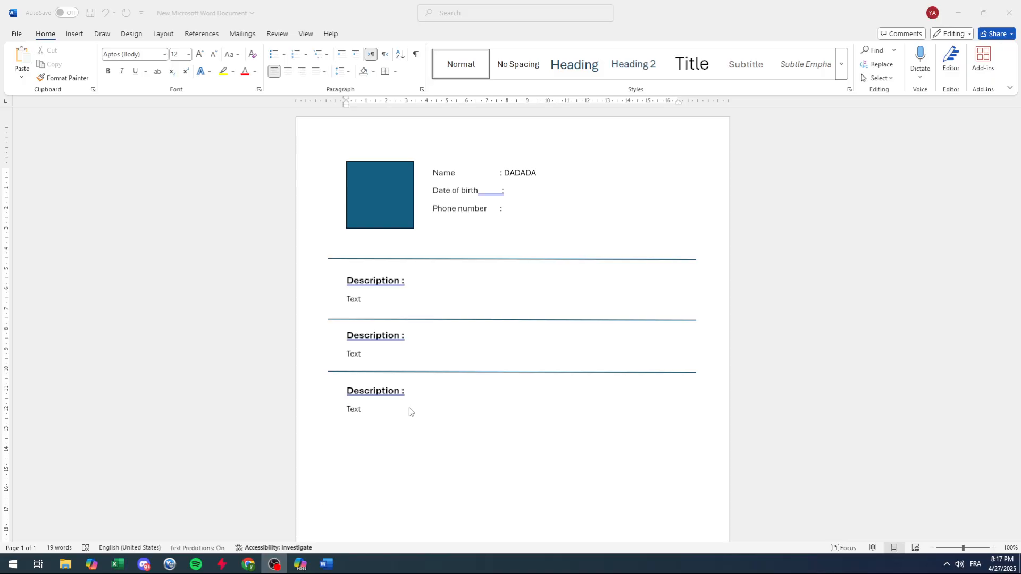
Replace the second section's heading with "Expérience" and the third section's heading with "Languages"
click(408, 291)
click(326, 301)
click(375, 359)
triple_click(378, 345)
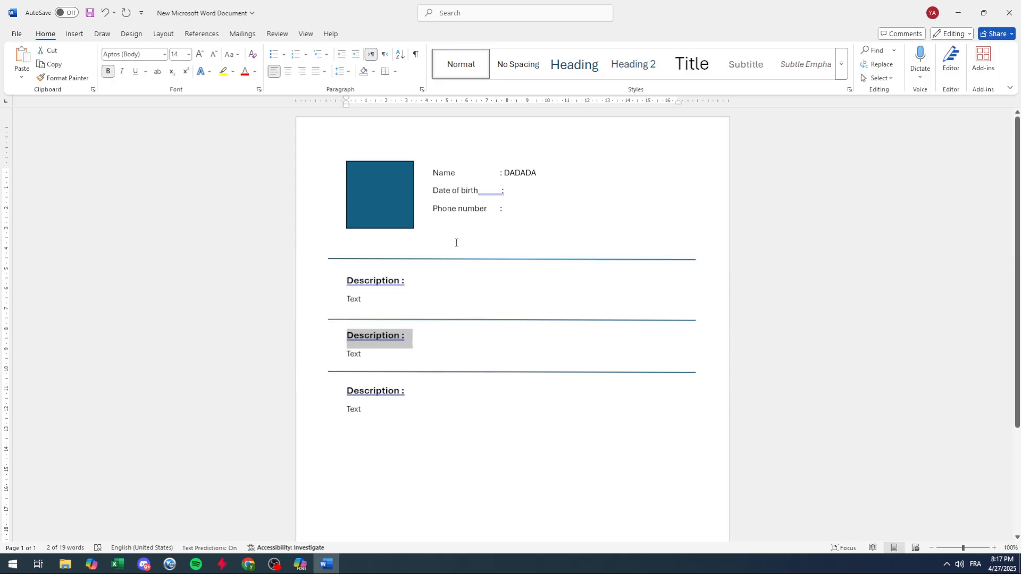
text(Experience)
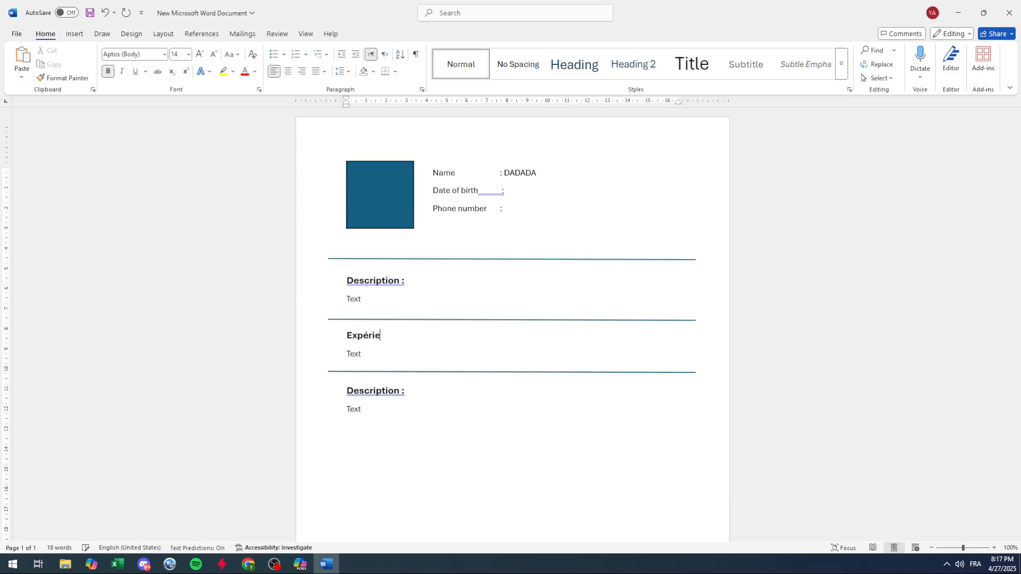
triple_click(431, 389)
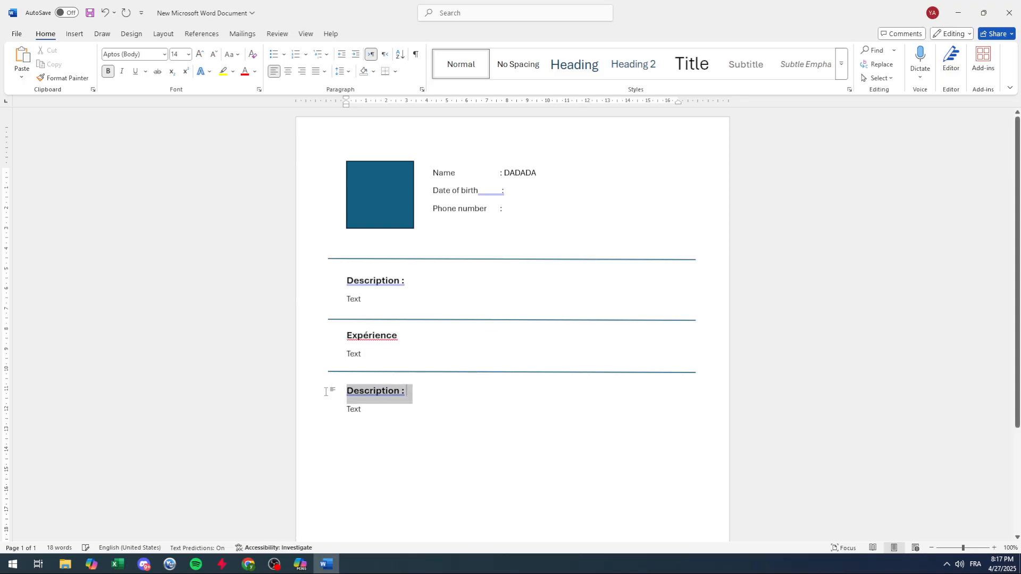
text(Languages)
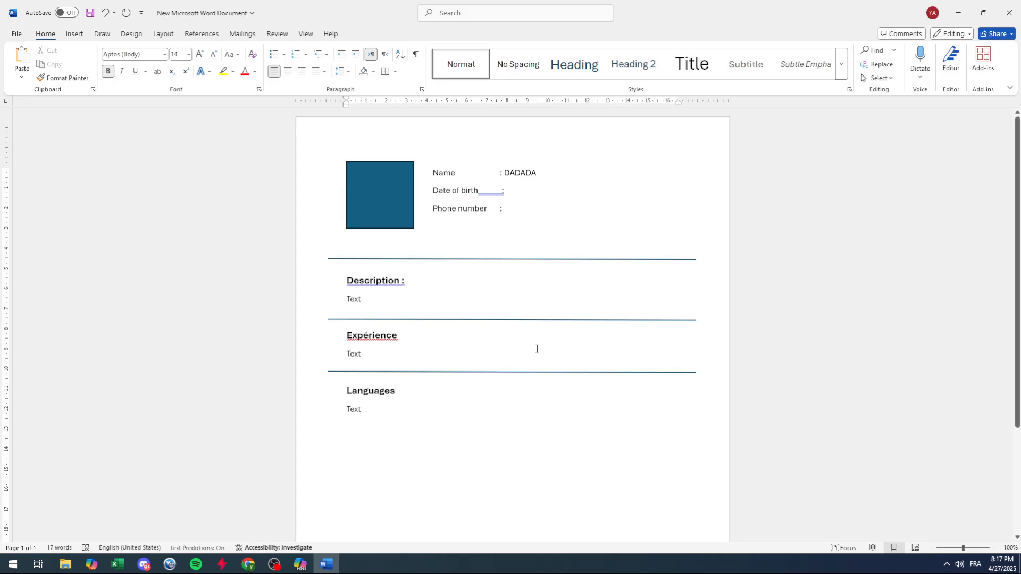
Look over the CV page from the contact details through the Description, Expérience and Languages sections
click(428, 301)
click(397, 358)
click(409, 410)
scroll(397, 380, down, 3)
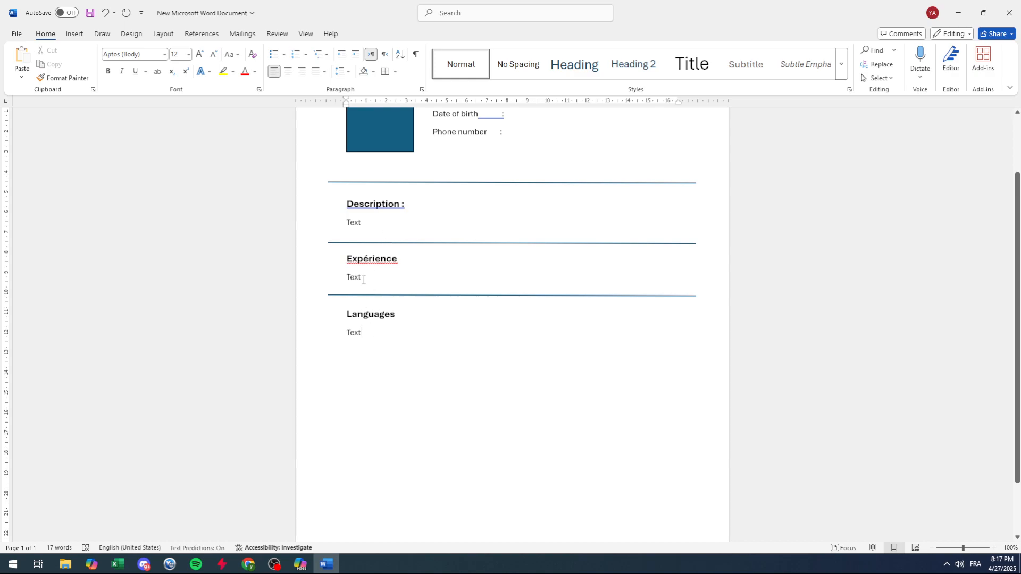
double_click(655, 274)
scroll(417, 328, down, 2)
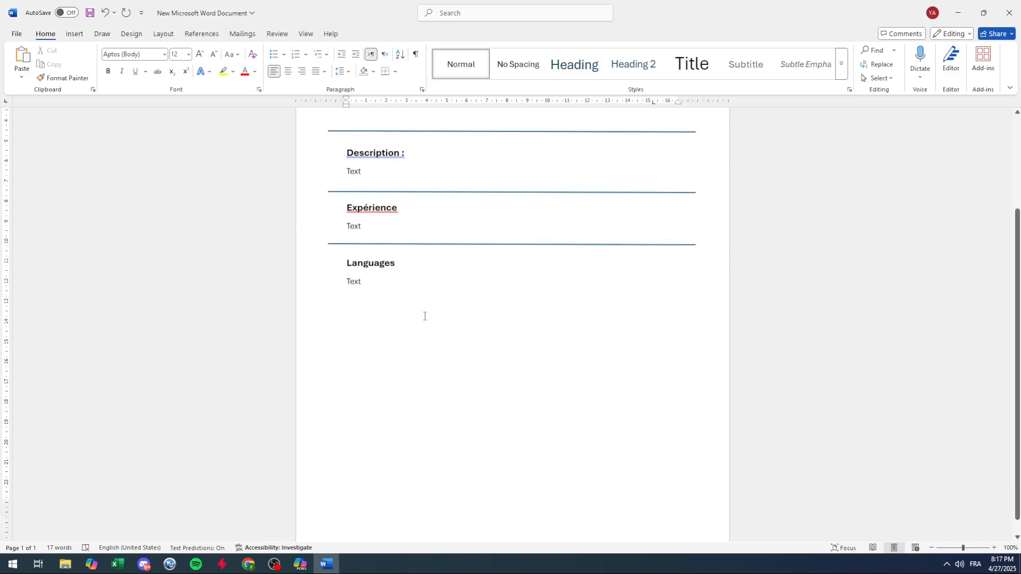
scroll(471, 306, up, 3)
scroll(479, 314, up, 2)
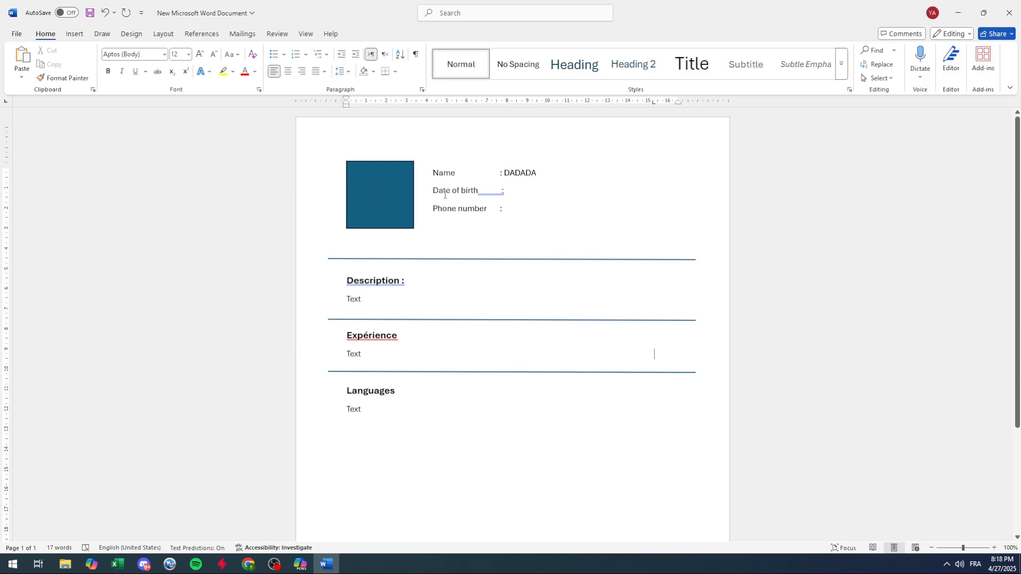
Examine the file formats offered for saving a copy of the document to the Desktop, then return to the page without saving
click(16, 34)
click(33, 196)
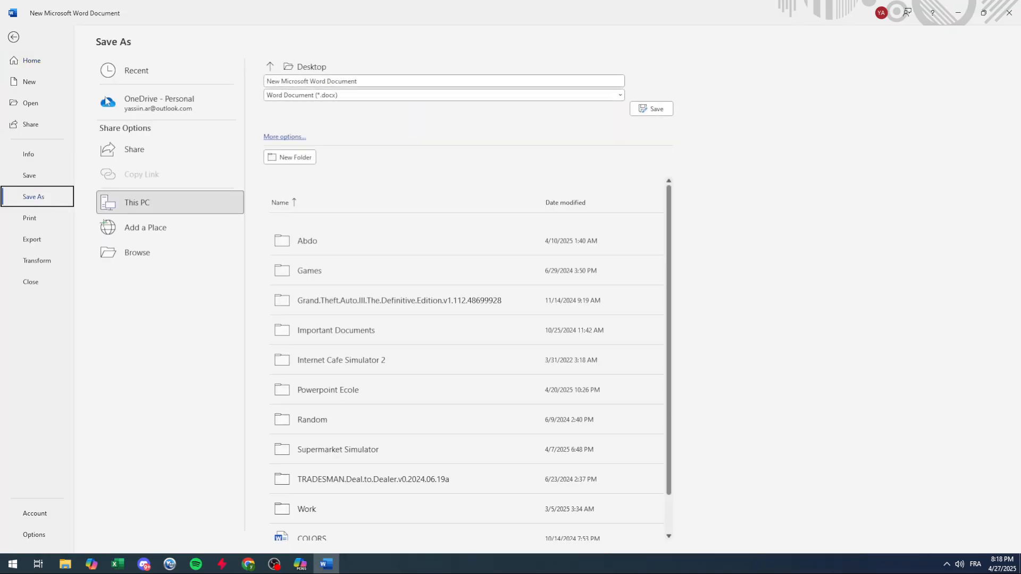
click(360, 97)
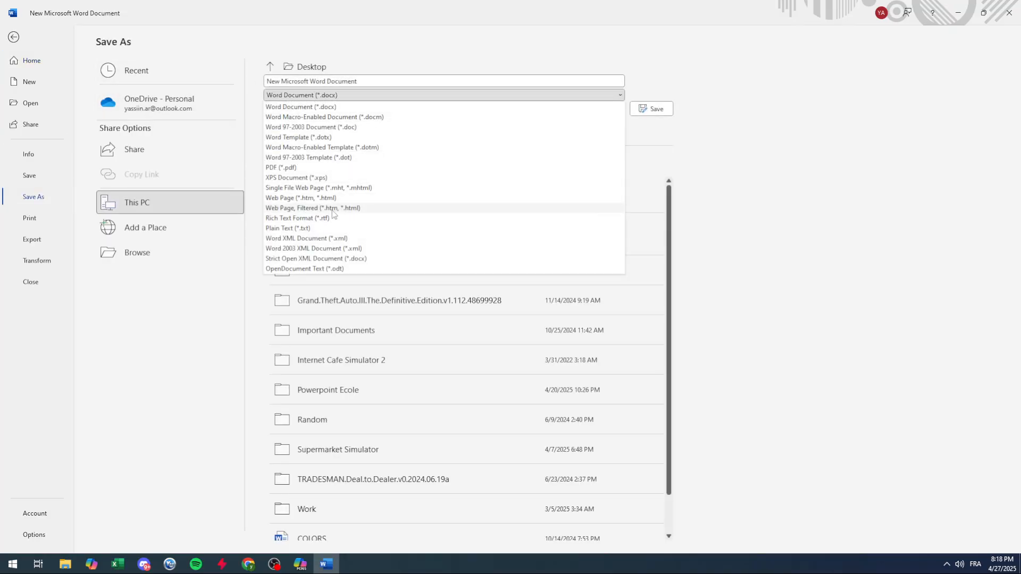
click(803, 145)
click(14, 37)
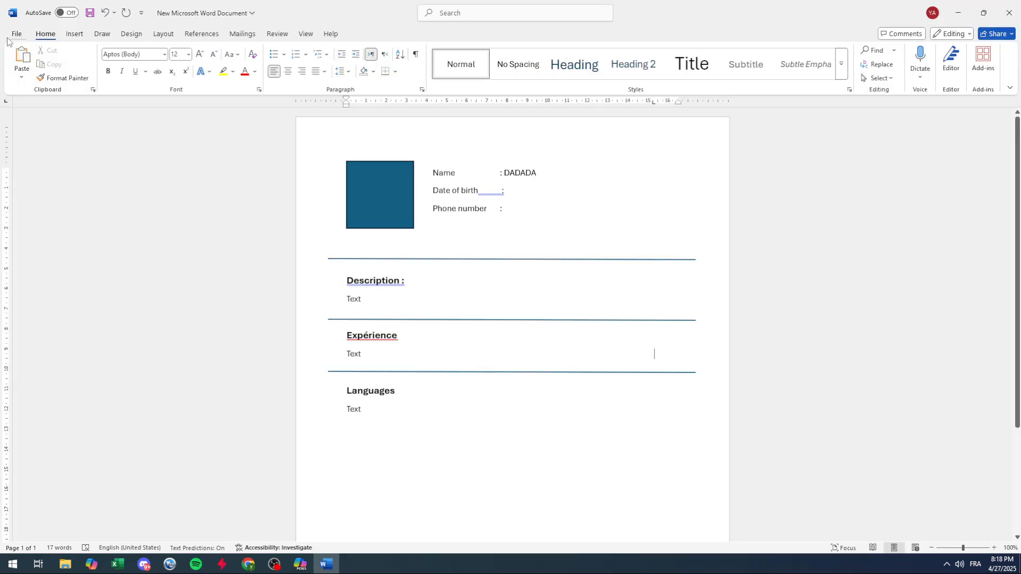